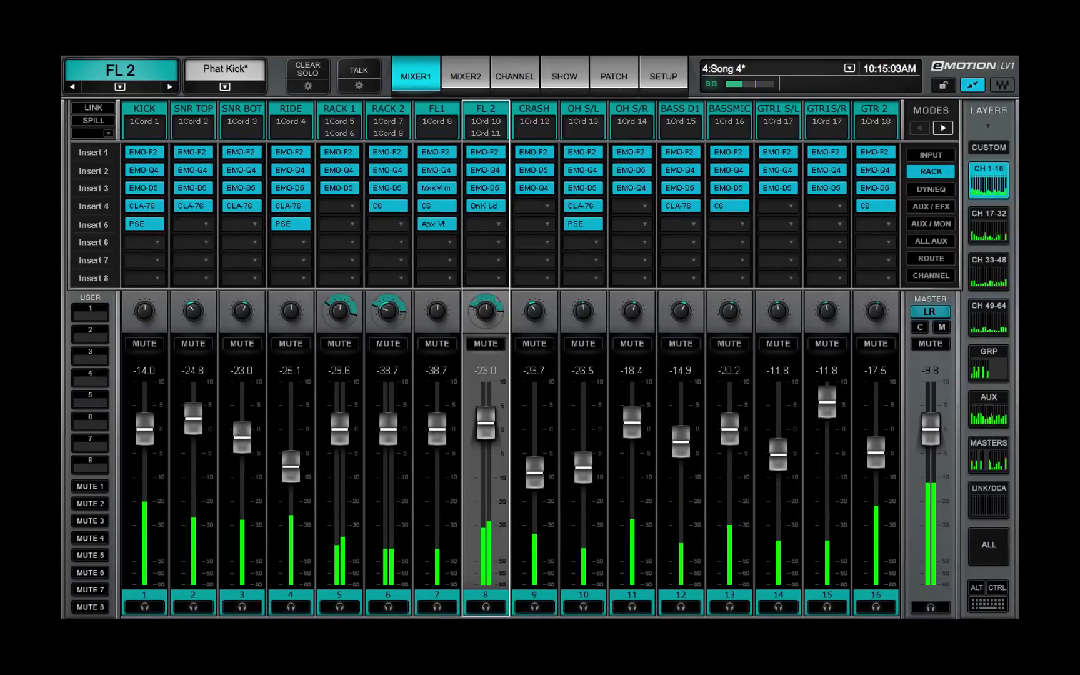
Replace the plug-in in insert 4 of the FL 2 channel with the IRLive reverb.
{"action": "right_click", "coordinate": [495, 223]}
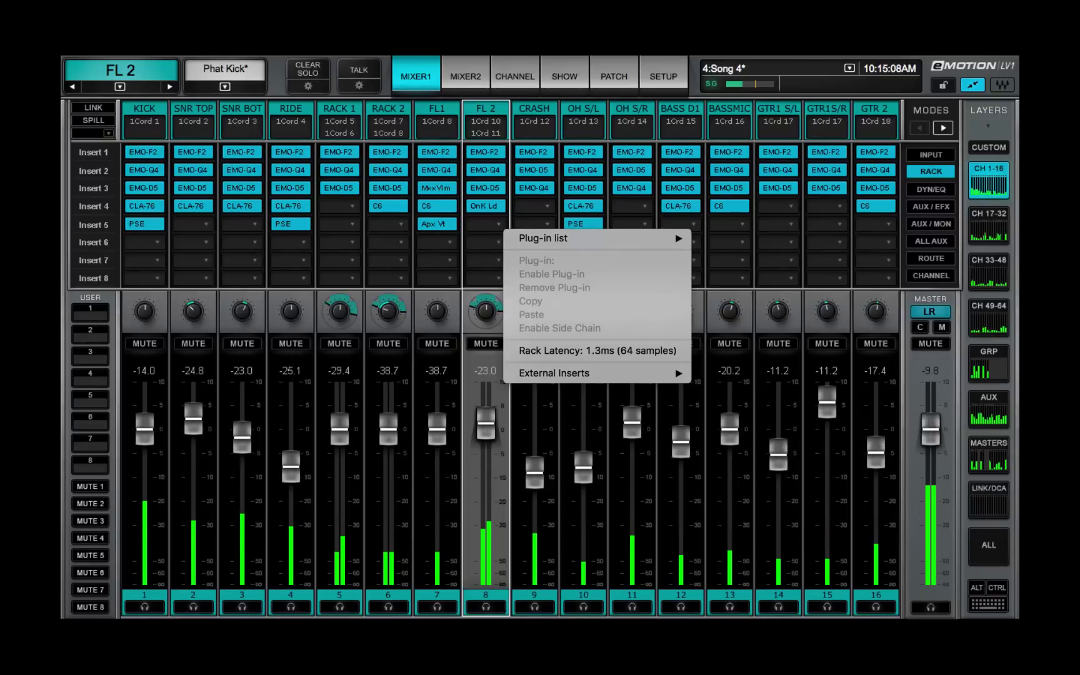
{"action": "right_click", "coordinate": [485, 208]}
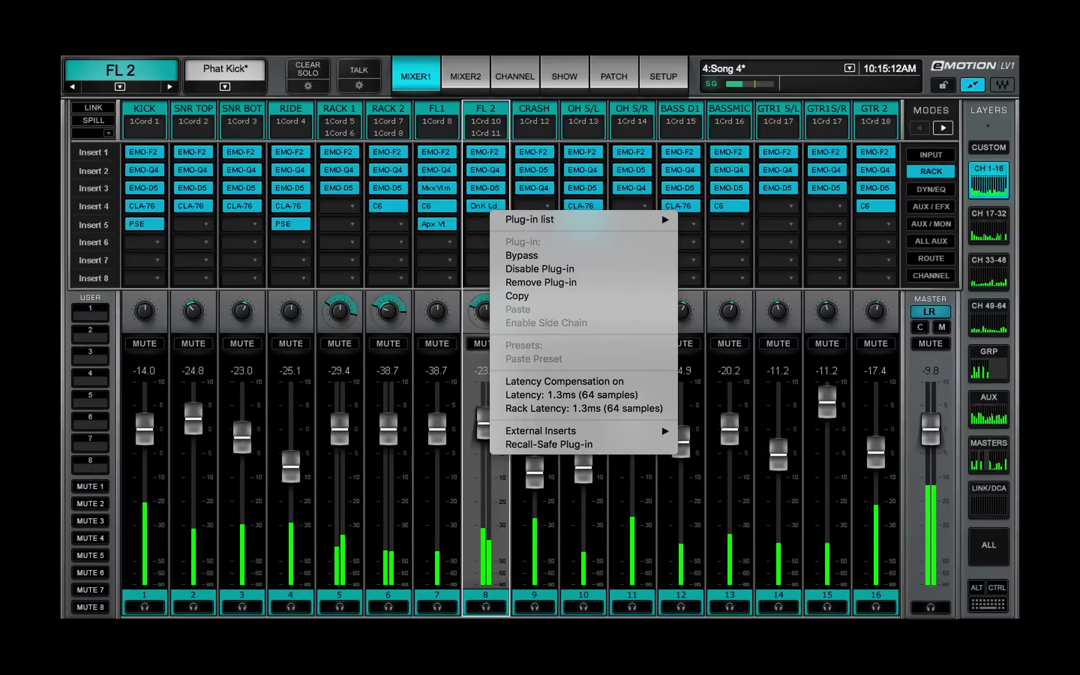
{"action": "mouse_move", "coordinate": [530, 220]}
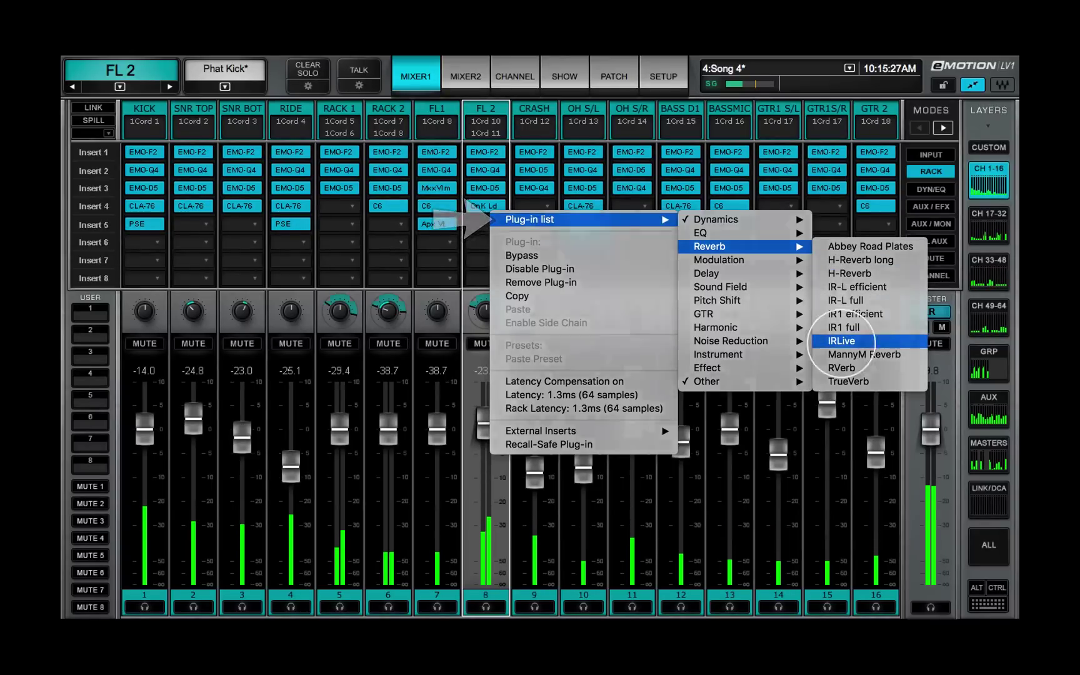
{"action": "left_click", "coordinate": [841, 341]}
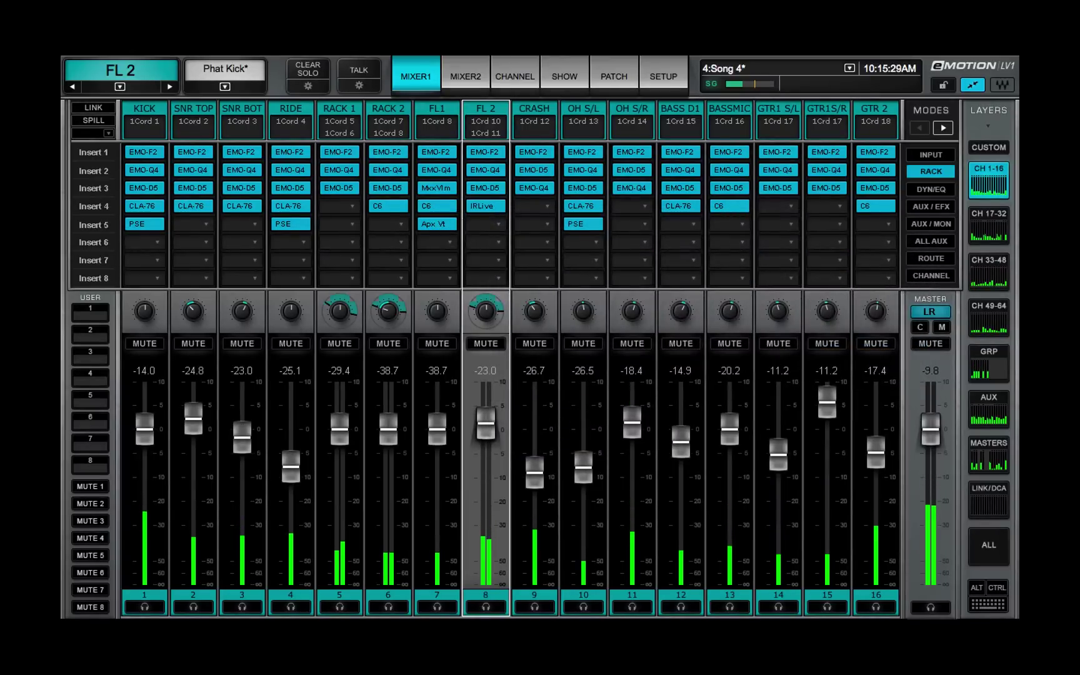
Assign external Insert 16 to the empty insert 5 slot of the FL 2 channel.
{"action": "left_click", "coordinate": [498, 224]}
{"action": "mouse_move", "coordinate": [554, 373]}
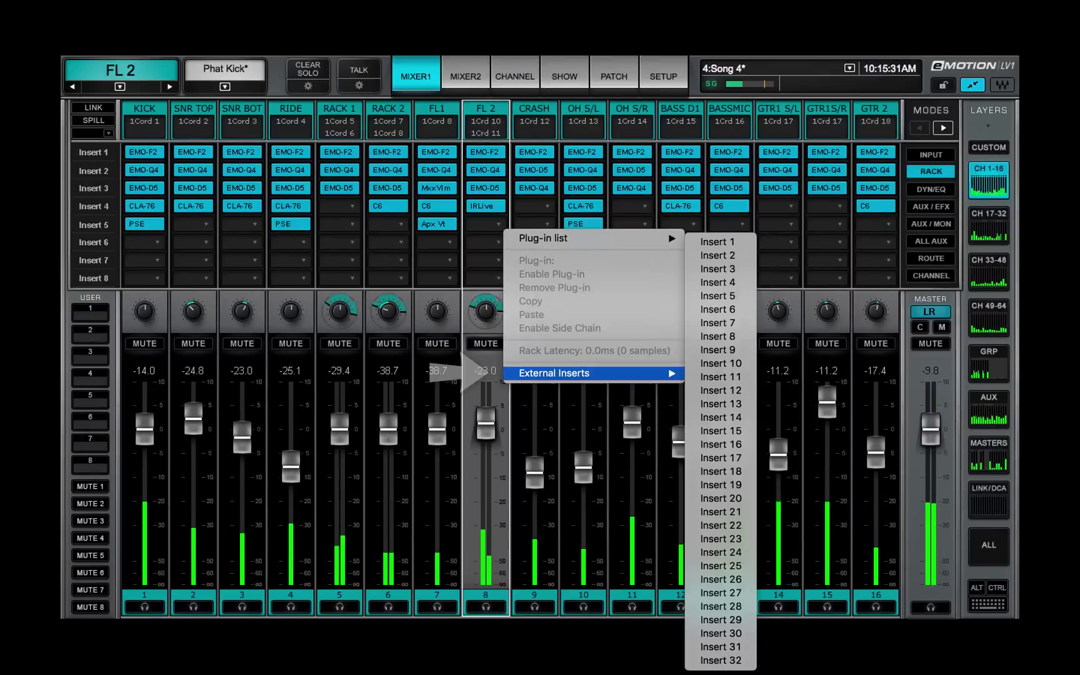
{"action": "left_click", "coordinate": [720, 444]}
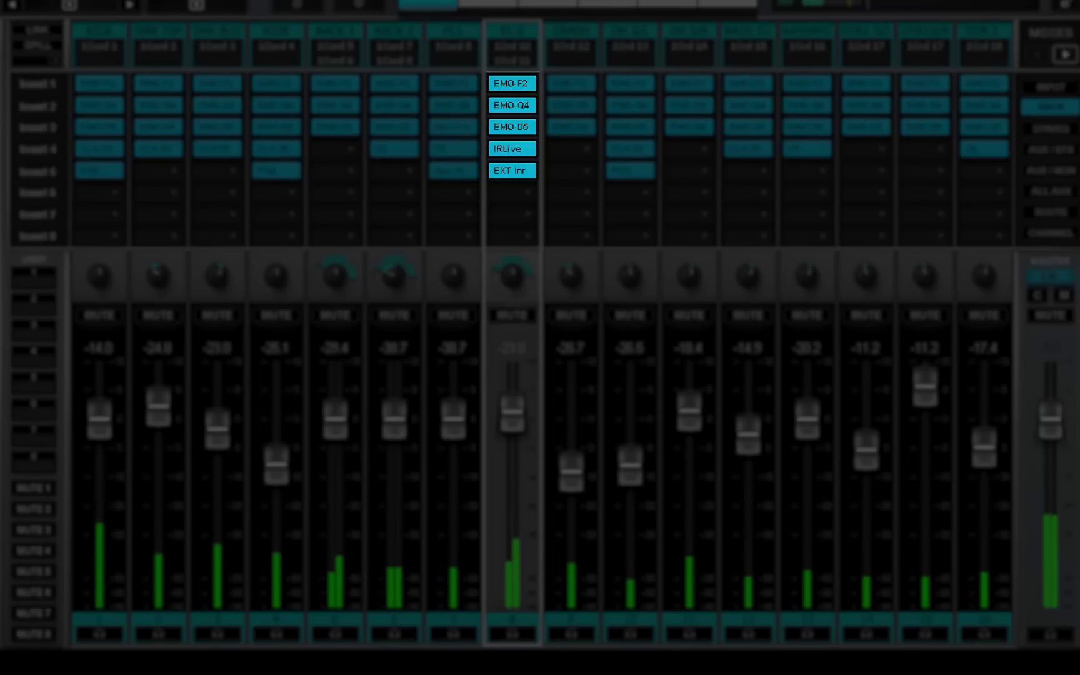
View FL 2's EMO-D5 plug-in in detail, and bypass EMO-D5 and IRLive from the first mixer's rack.
{"action": "left_click", "coordinate": [511, 126]}
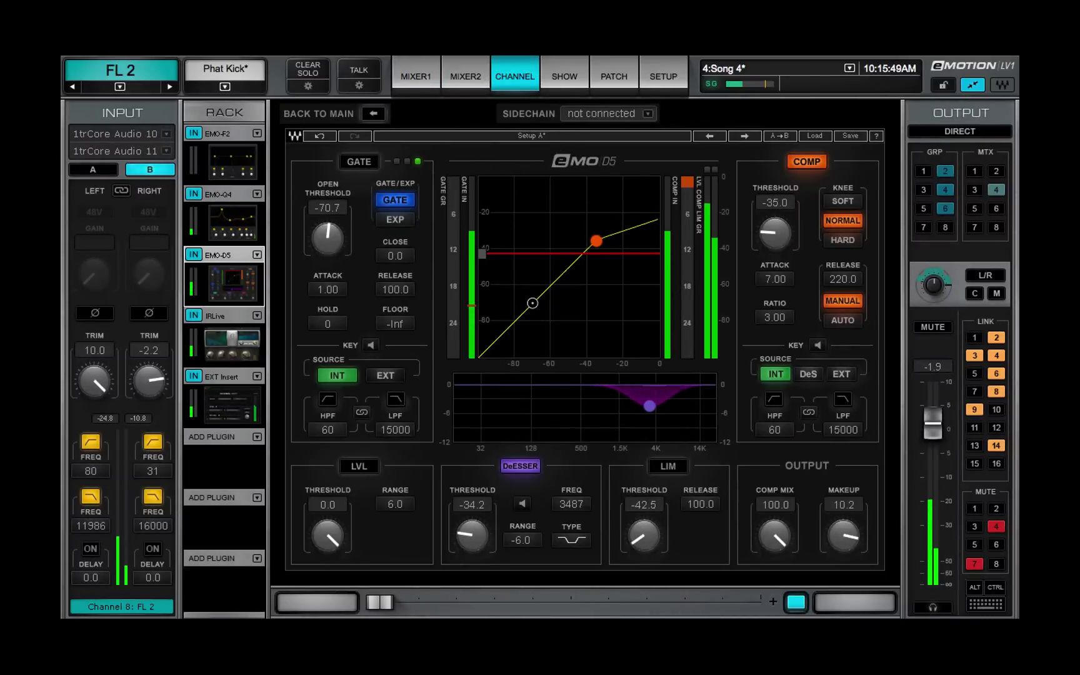
{"action": "left_click", "coordinate": [416, 76]}
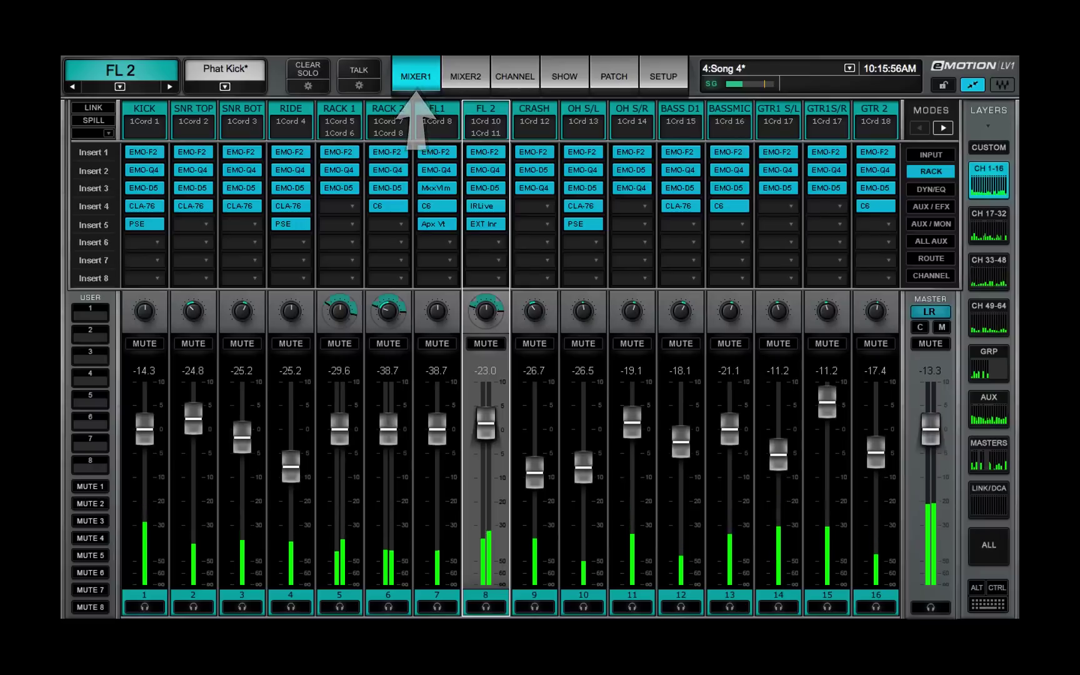
{"action": "right_click", "coordinate": [478, 197]}
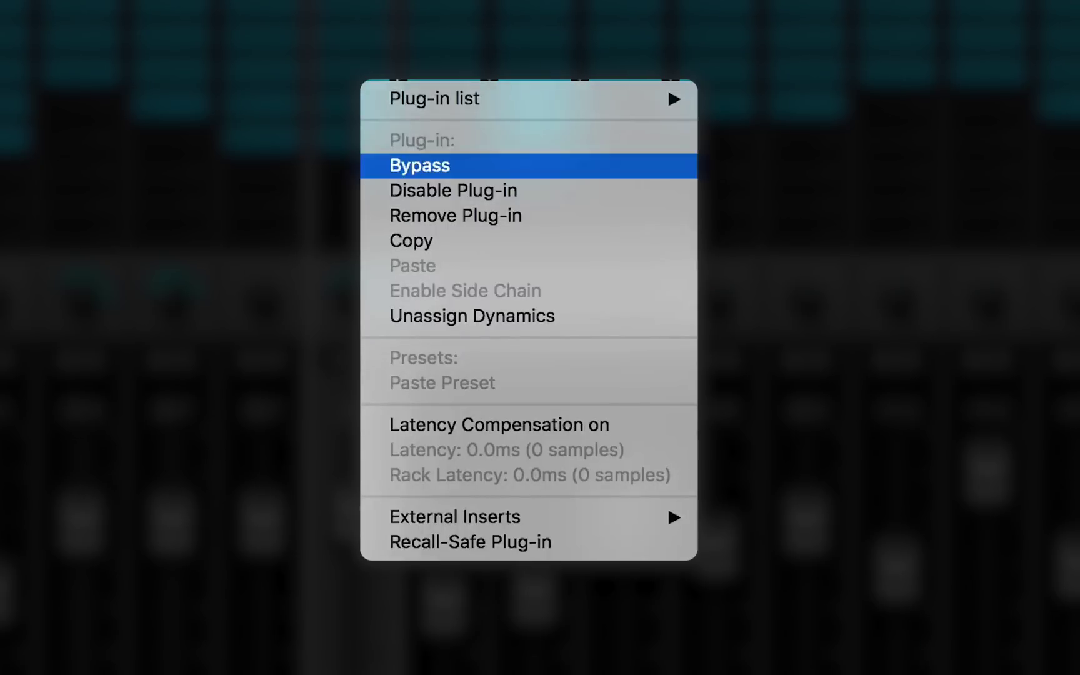
{"action": "left_click", "coordinate": [433, 164]}
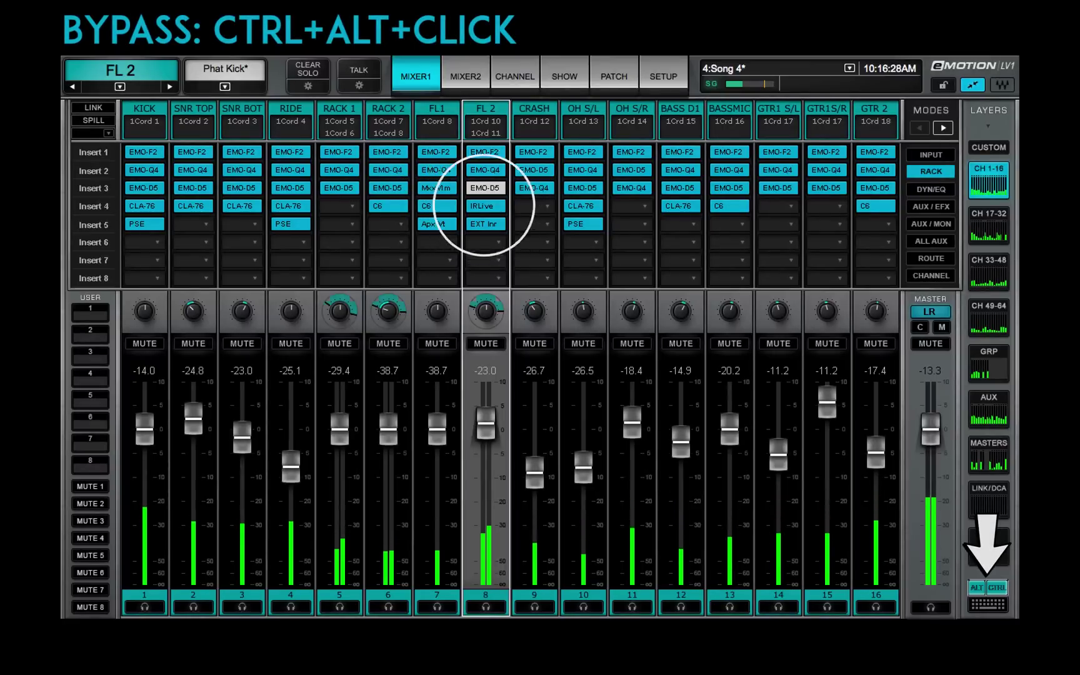
{"action": "left_click", "coordinate": [485, 205], "text": "ctrl+alt"}
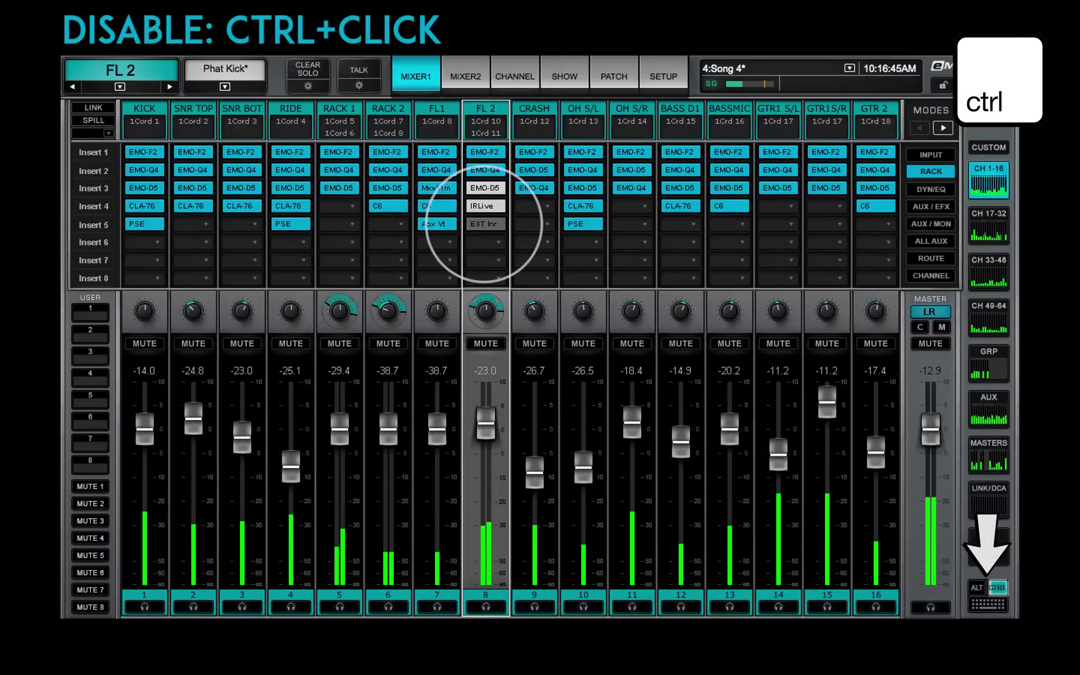
Disable and remove the external insert on FL 2, and remove IRLive from that channel's rack.
{"action": "left_click", "coordinate": [486, 223], "text": "ctrl"}
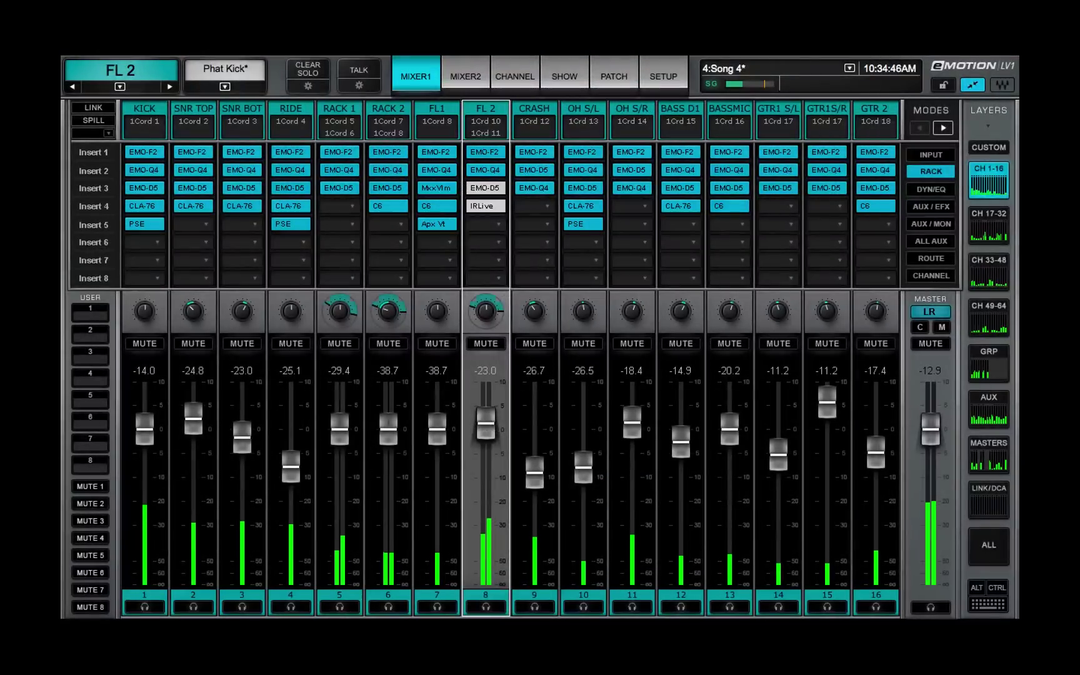
{"action": "left_click_drag", "start_coordinate": [485, 206], "coordinate": [139, 237]}
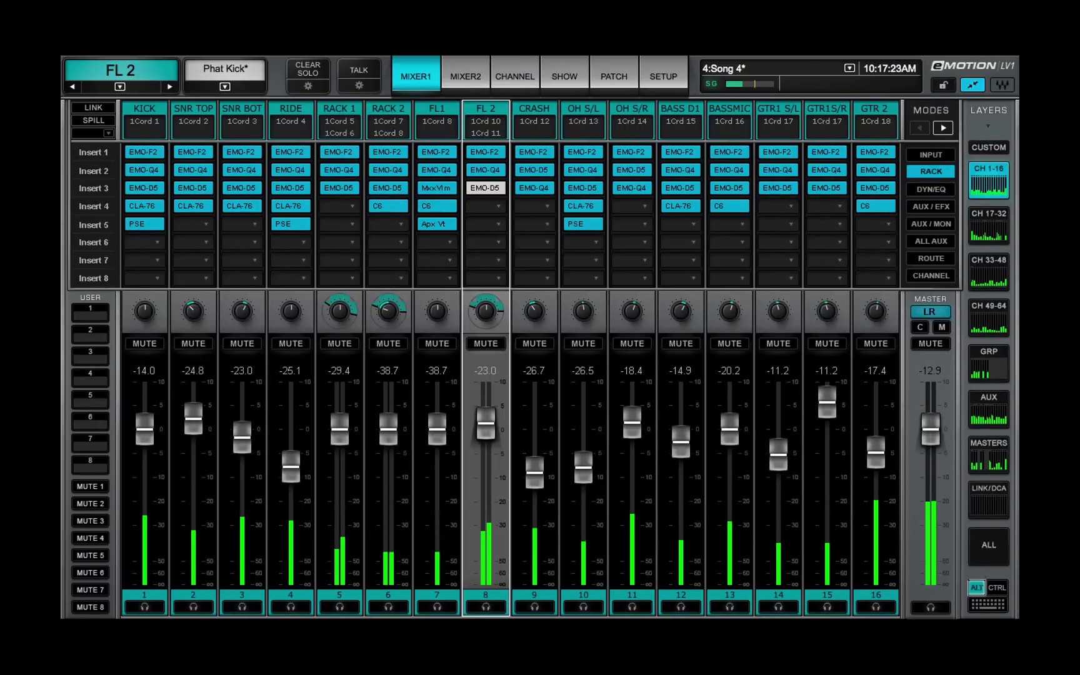
Bypass all insert 4 plug-ins, starting from the KICK channel's CLA-76, and all insert 1 plug-ins across the channels.
{"action": "right_click", "coordinate": [136, 210]}
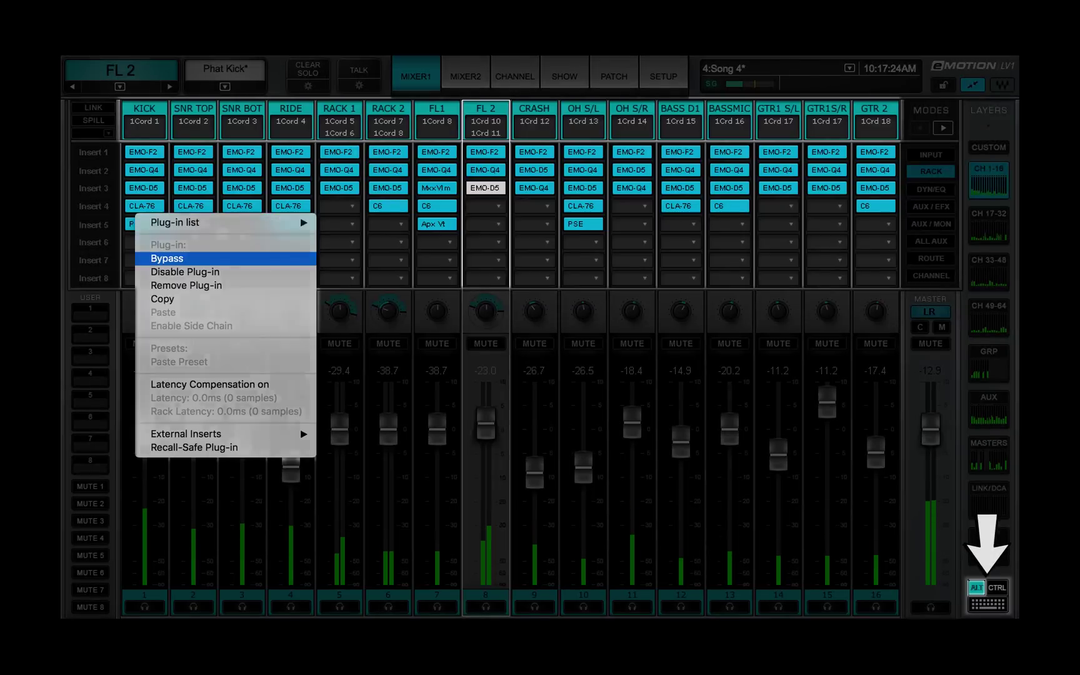
{"action": "left_click", "coordinate": [167, 258]}
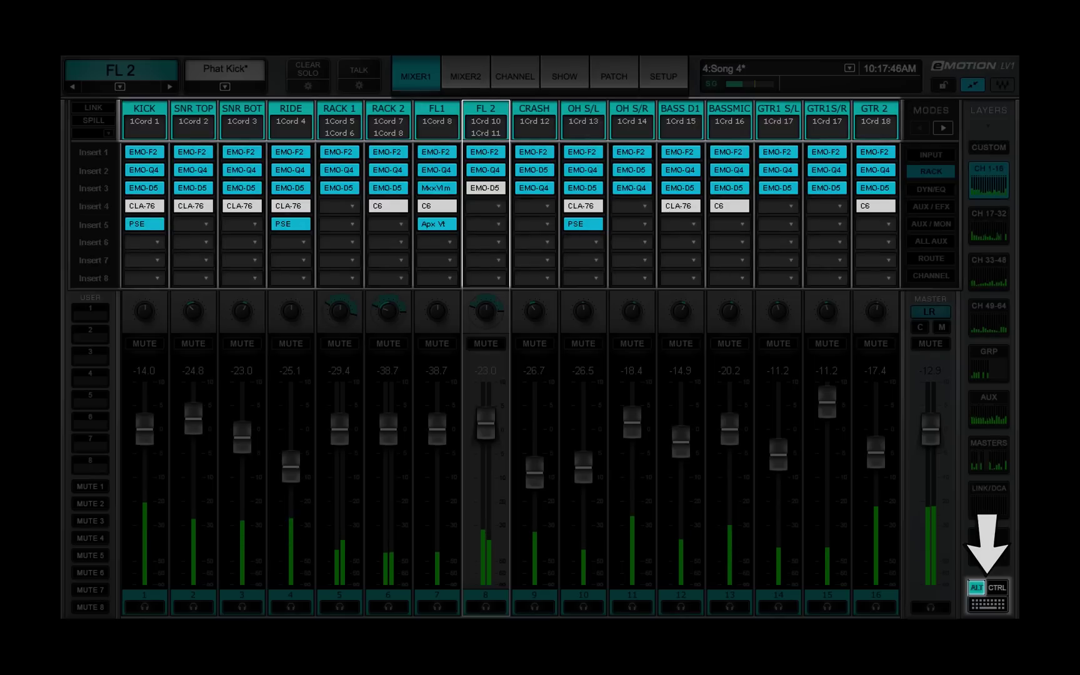
{"action": "right_click", "coordinate": [151, 155]}
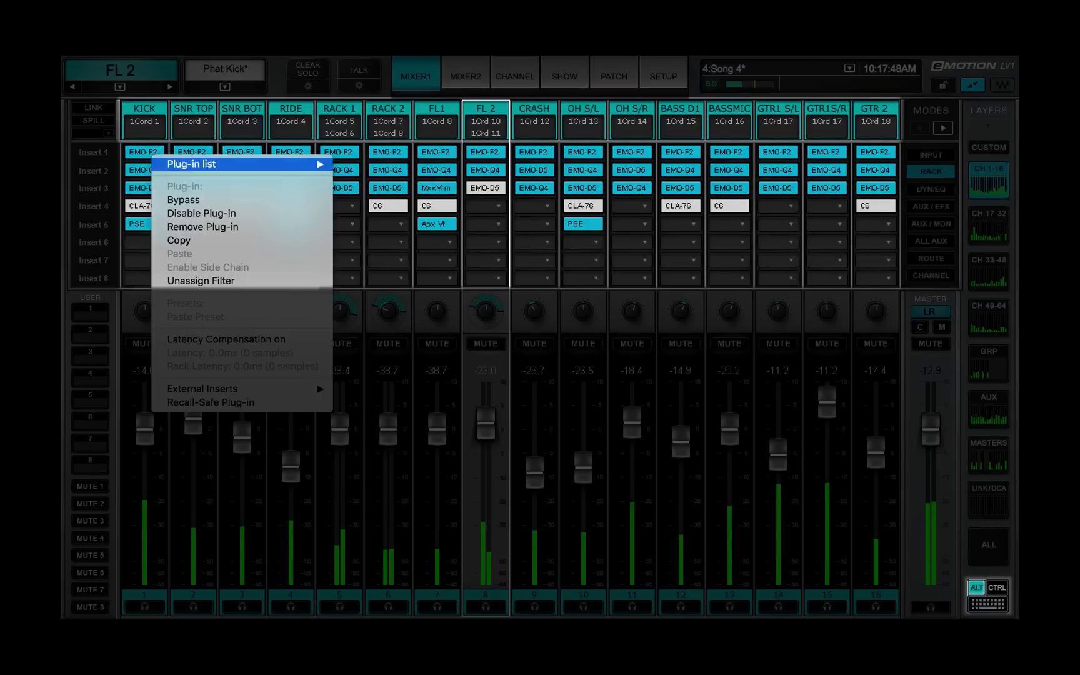
{"action": "left_click", "coordinate": [183, 199]}
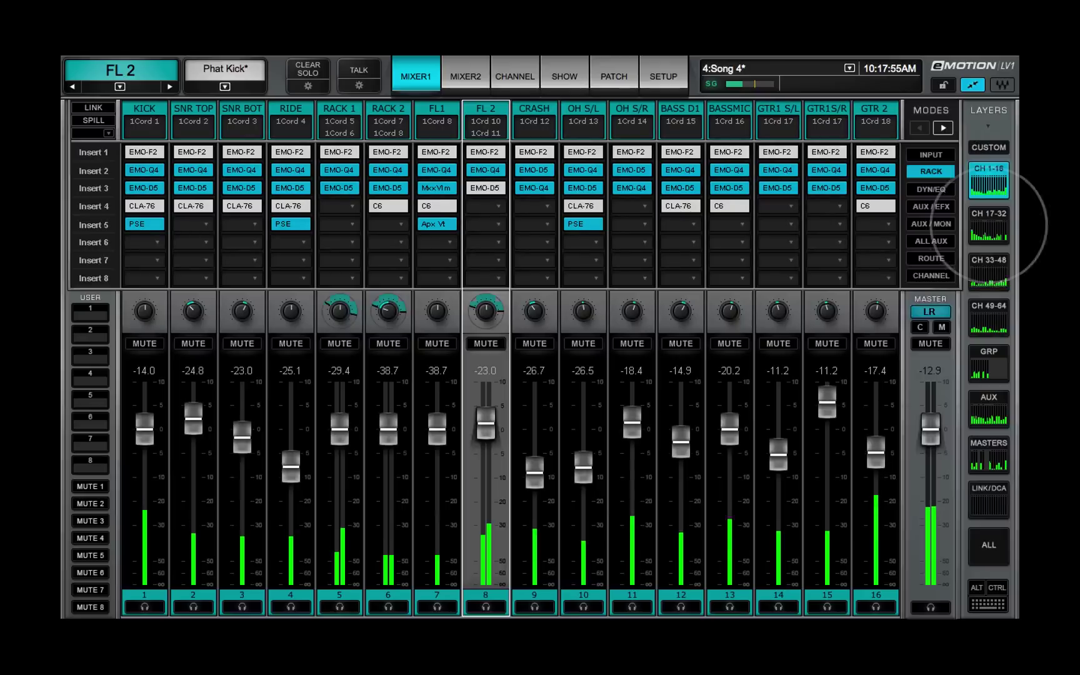
Check the insert racks on channel layers 17-32, 33-48 and 49-64.
{"action": "left_click", "coordinate": [988, 226]}
{"action": "left_click", "coordinate": [988, 271]}
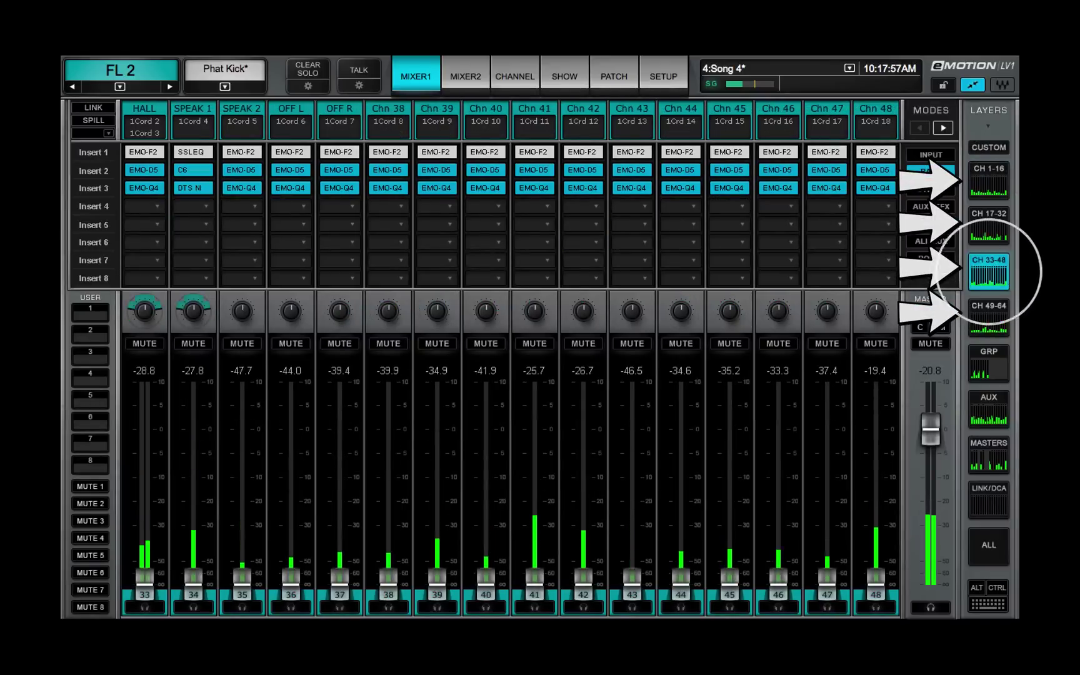
{"action": "left_click", "coordinate": [988, 318]}
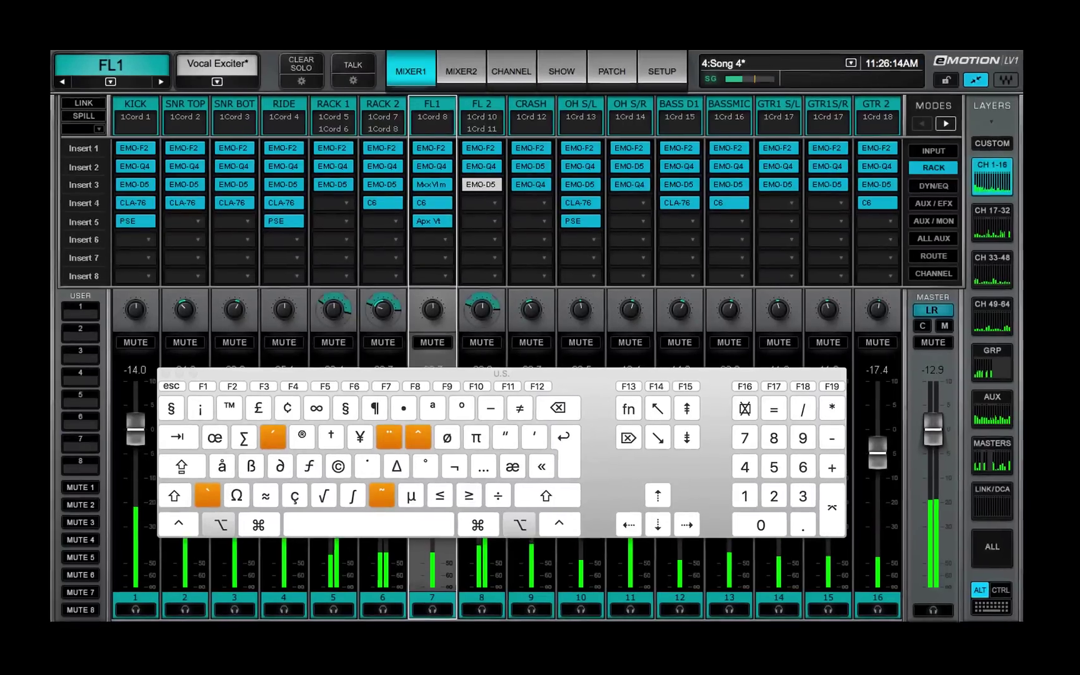
Engage the Alt and Ctrl modifiers in turn to check their indicators in the mixer.
{"action": "key", "text": "ctrl"}
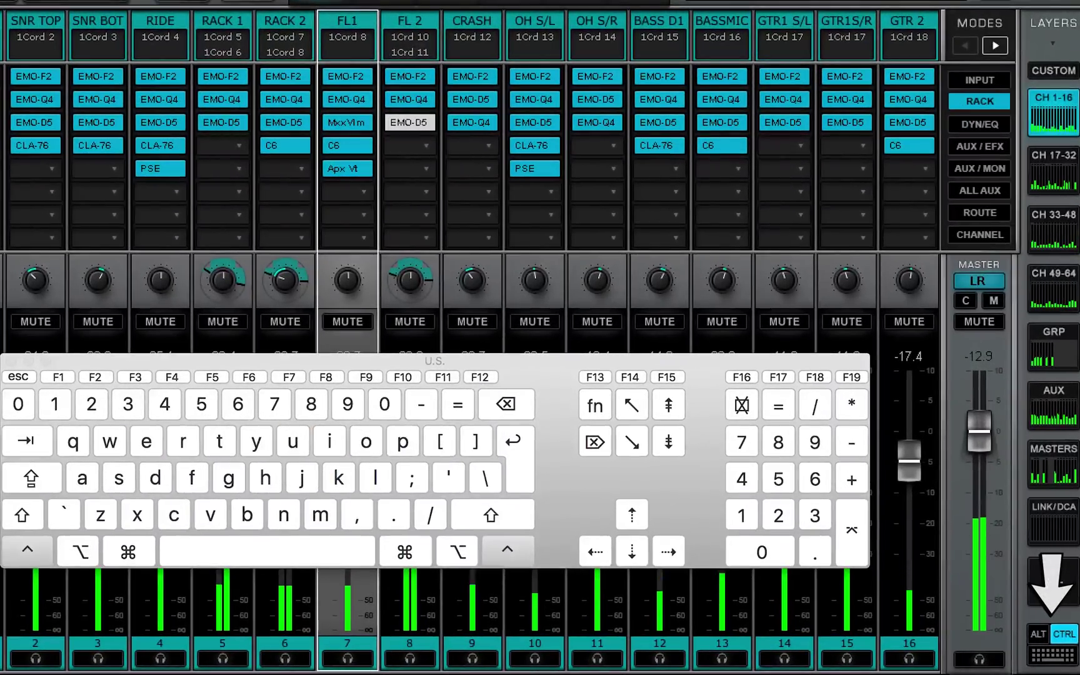
{"action": "key", "text": "alt"}
{"action": "key", "text": "ctrl"}
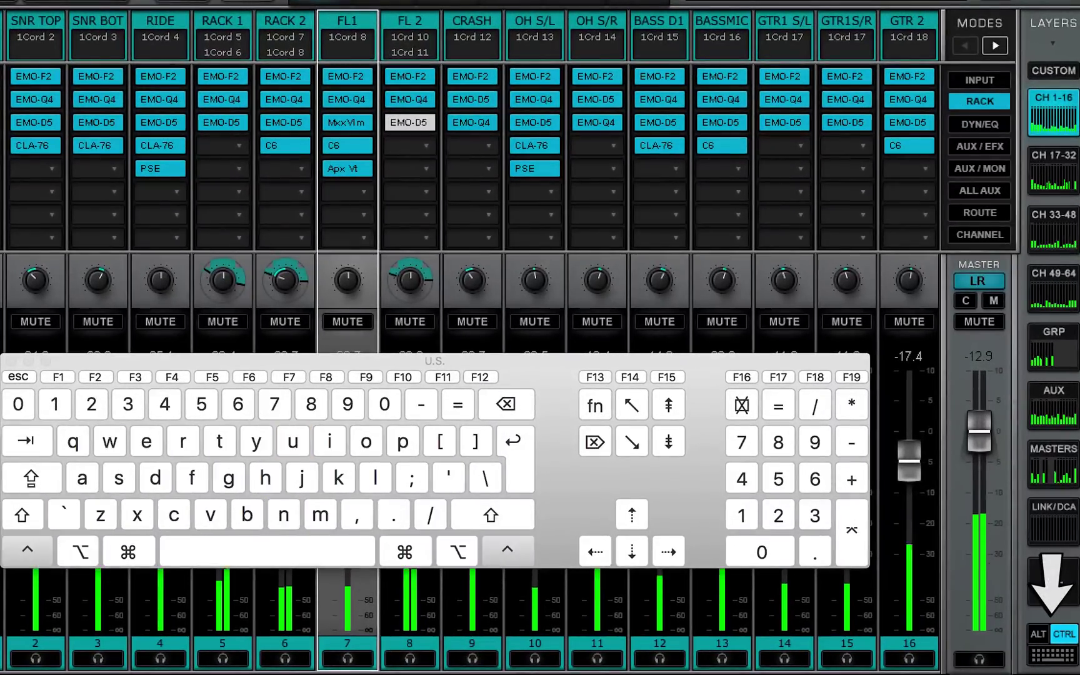
{"action": "key", "text": "ctrl+shift+super"}
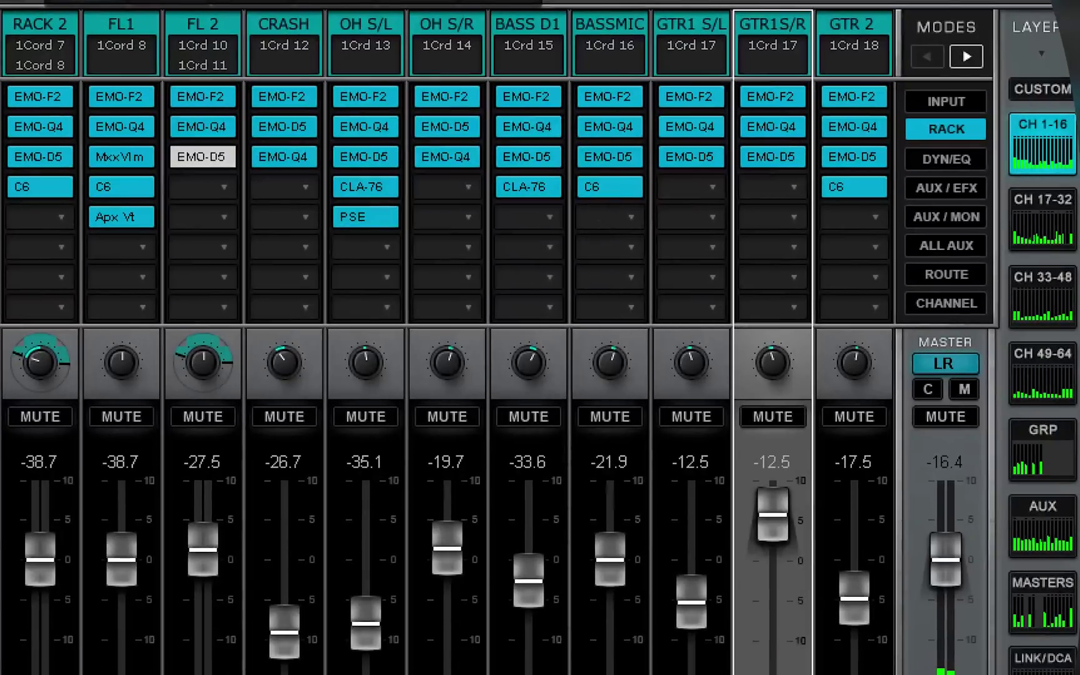
Open the plug-in options for EMO-D5 in insert 3 of the GTR1 S/R channel.
{"action": "right_click", "coordinate": [767, 163]}
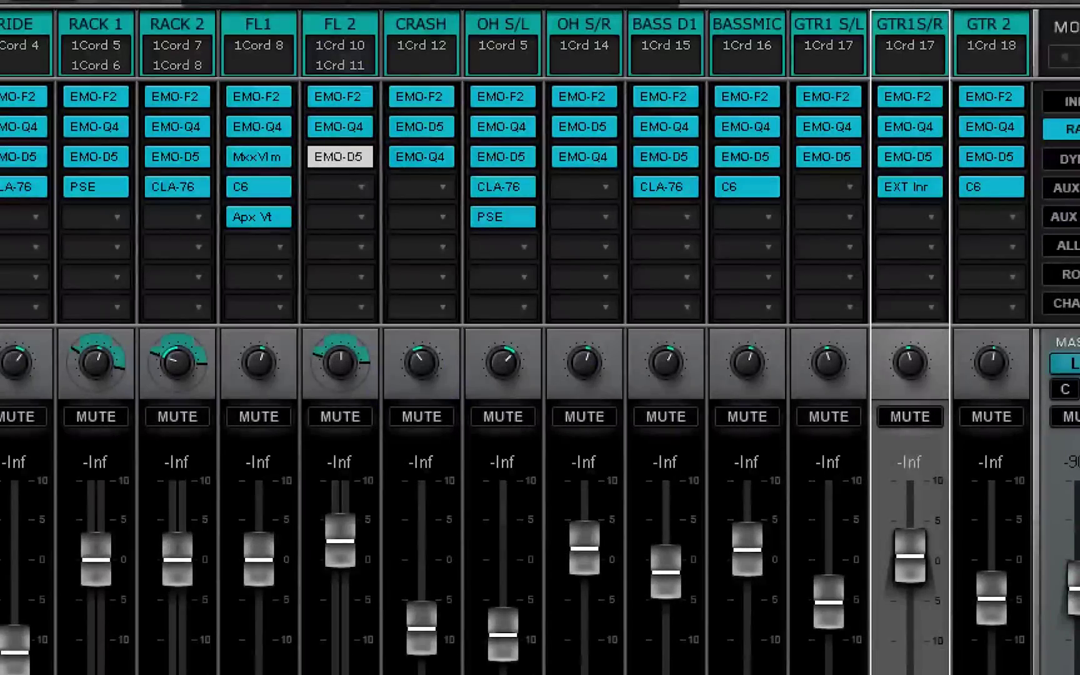
Place PSE in insert 4 of OH S/L, and CLA-76 in insert 4 of OH S/R and FL 2.
{"action": "mouse_move", "coordinate": [495, 217]}
{"action": "left_mouse_down"}
{"action": "mouse_move", "coordinate": [506, 180]}
{"action": "mouse_move", "coordinate": [502, 217]}
{"action": "mouse_move", "coordinate": [585, 182]}
{"action": "mouse_move", "coordinate": [337, 186]}
{"action": "left_mouse_up"}
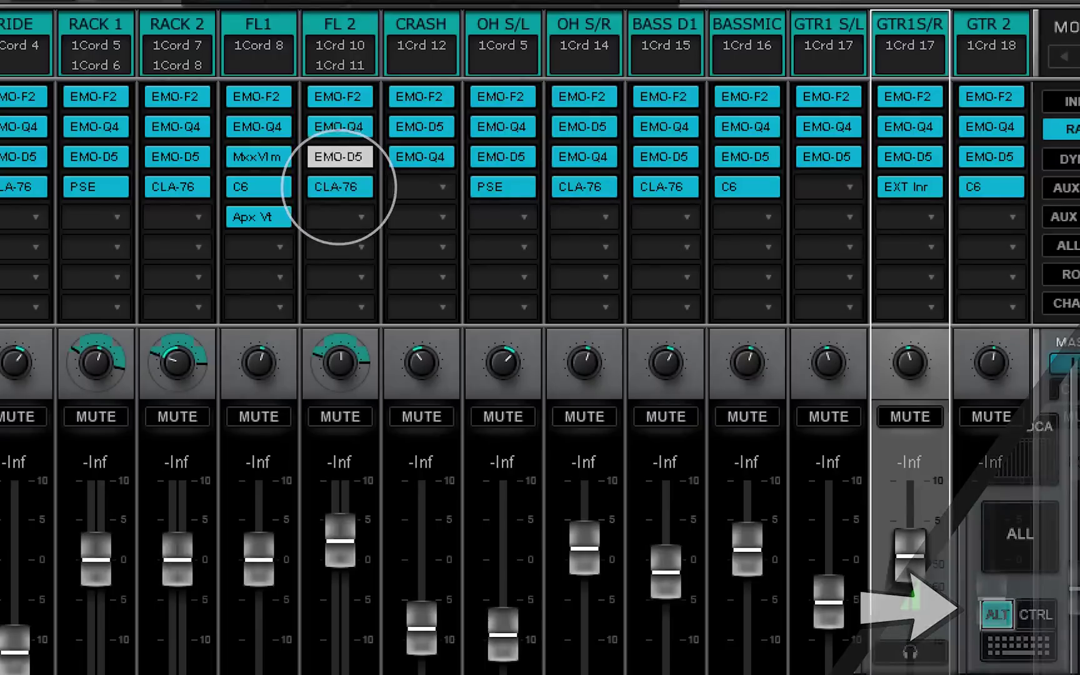
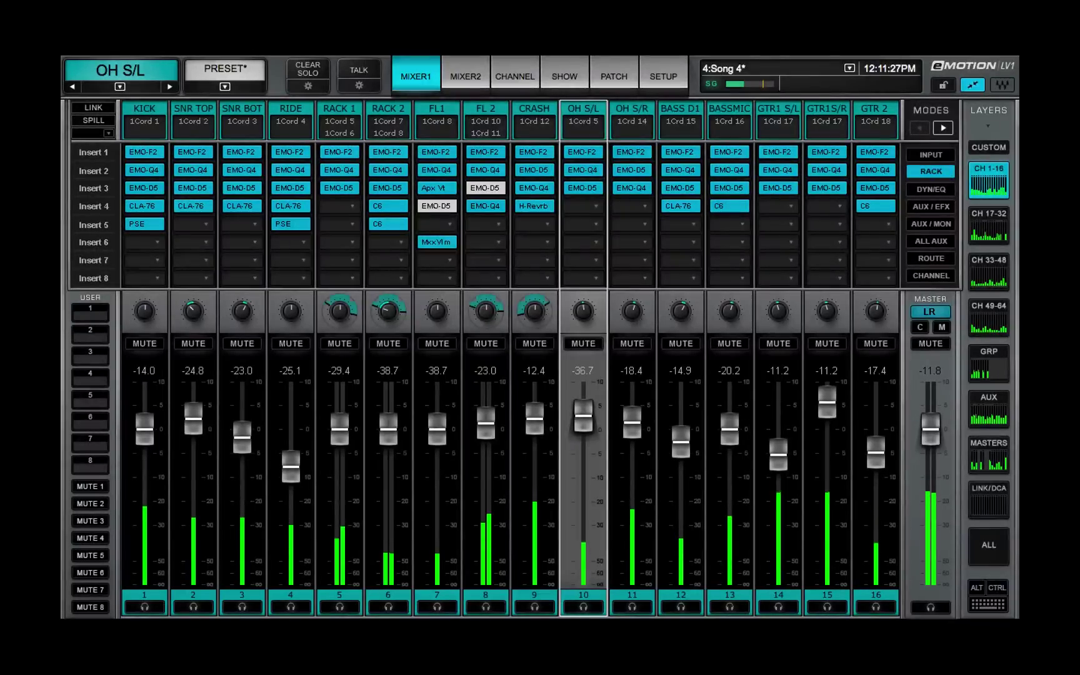
Browse the mono Dynamics plug-ins available for insert 4 of the OH S/L channel.
{"action": "left_click", "coordinate": [592, 207]}
{"action": "mouse_move", "coordinate": [631, 221]}
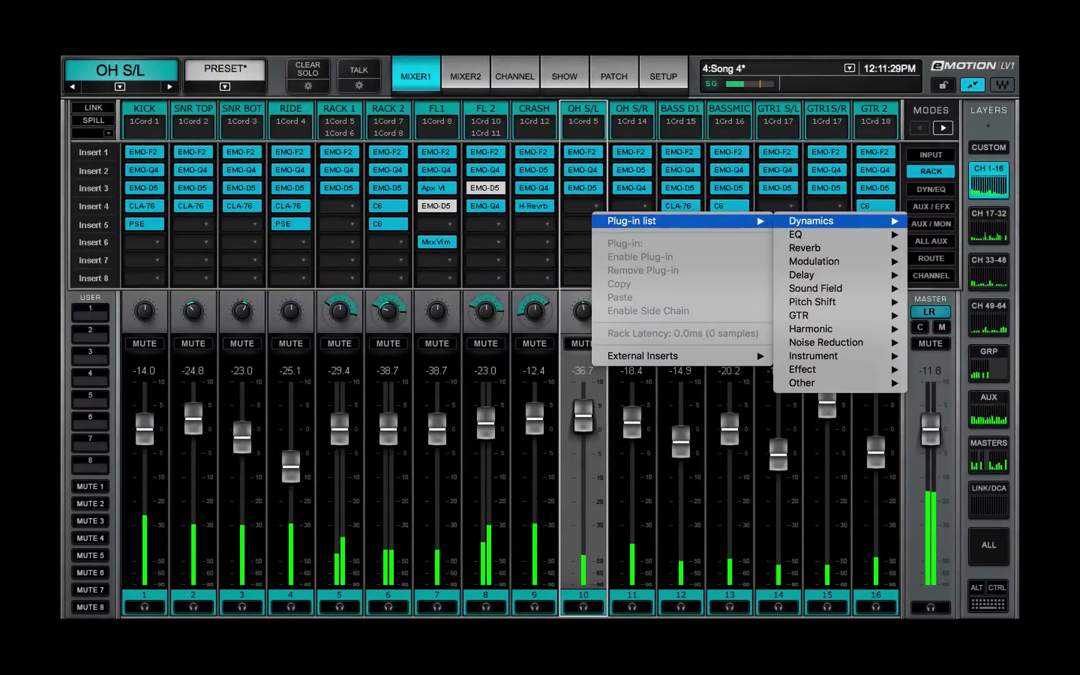
{"action": "mouse_move", "coordinate": [811, 221]}
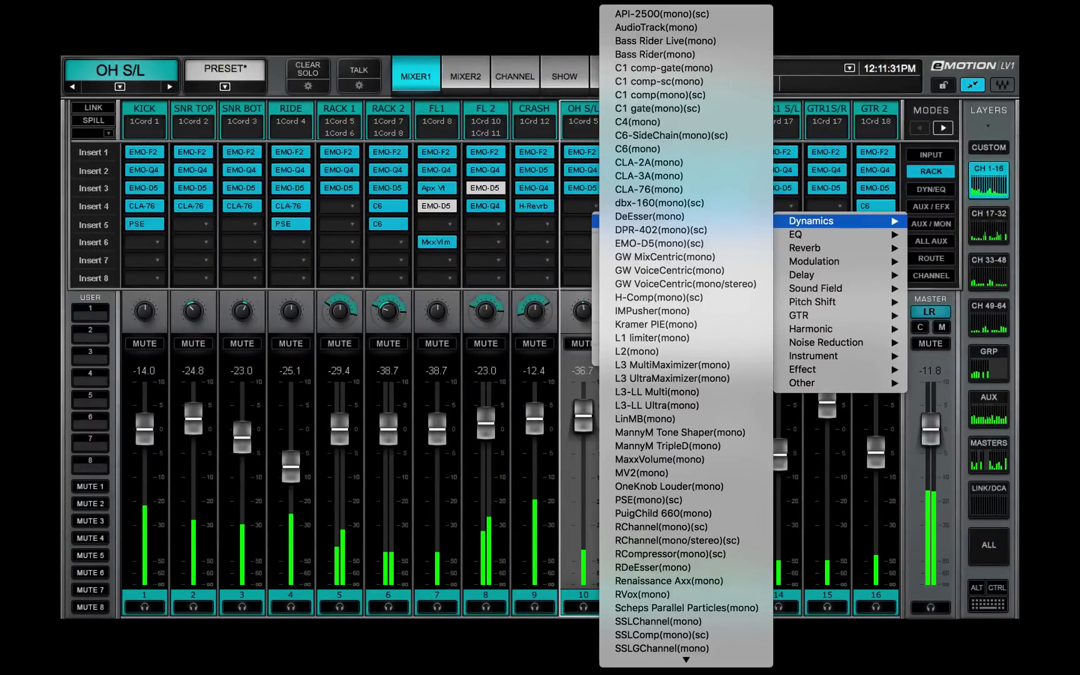
{"action": "left_click", "coordinate": [661, 229]}
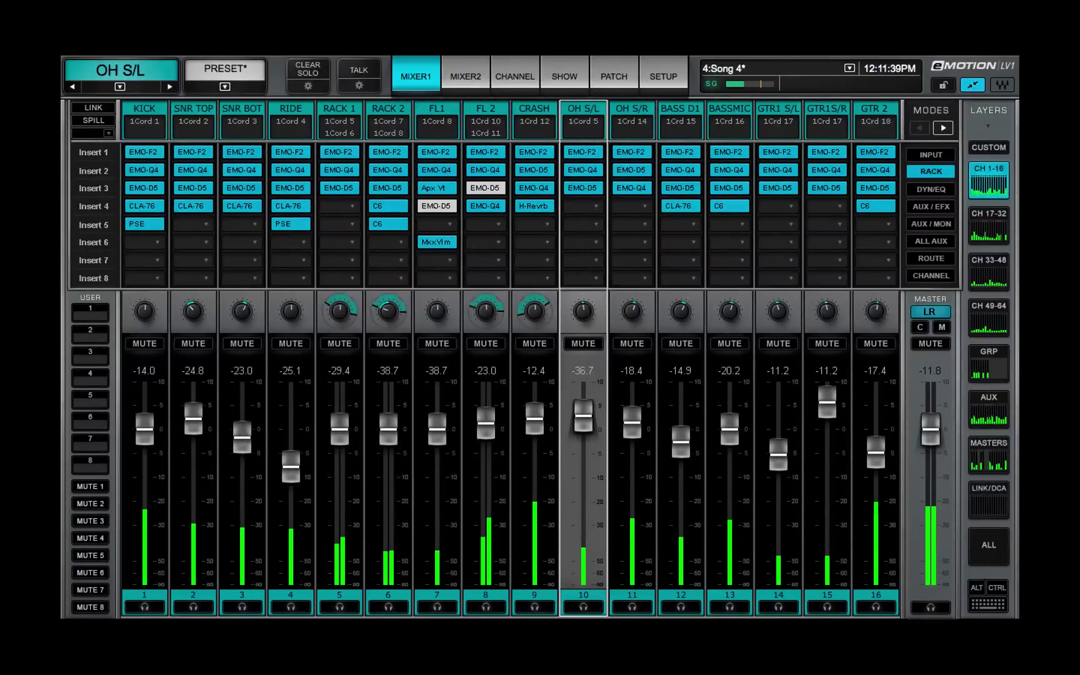
Place the RChannel(mono/stereo)(sc) dynamics plug-in in insert 4 of the OH S/L channel.
{"action": "left_click", "coordinate": [596, 206]}
{"action": "mouse_move", "coordinate": [693, 221]}
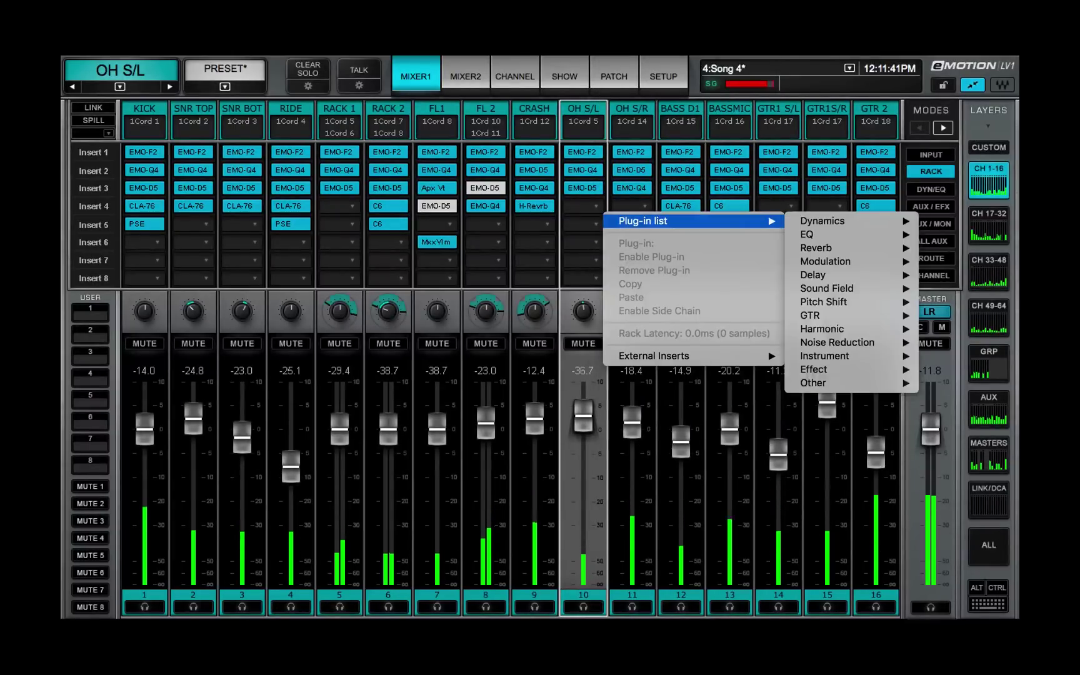
{"action": "mouse_move", "coordinate": [822, 221]}
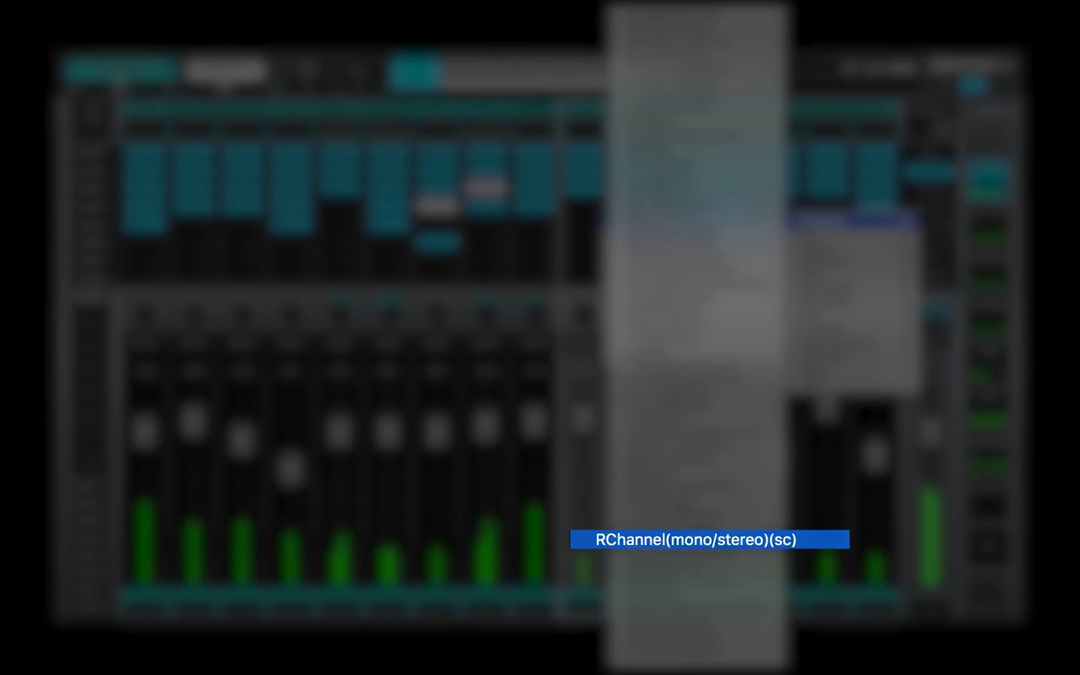
{"action": "left_click", "coordinate": [697, 539]}
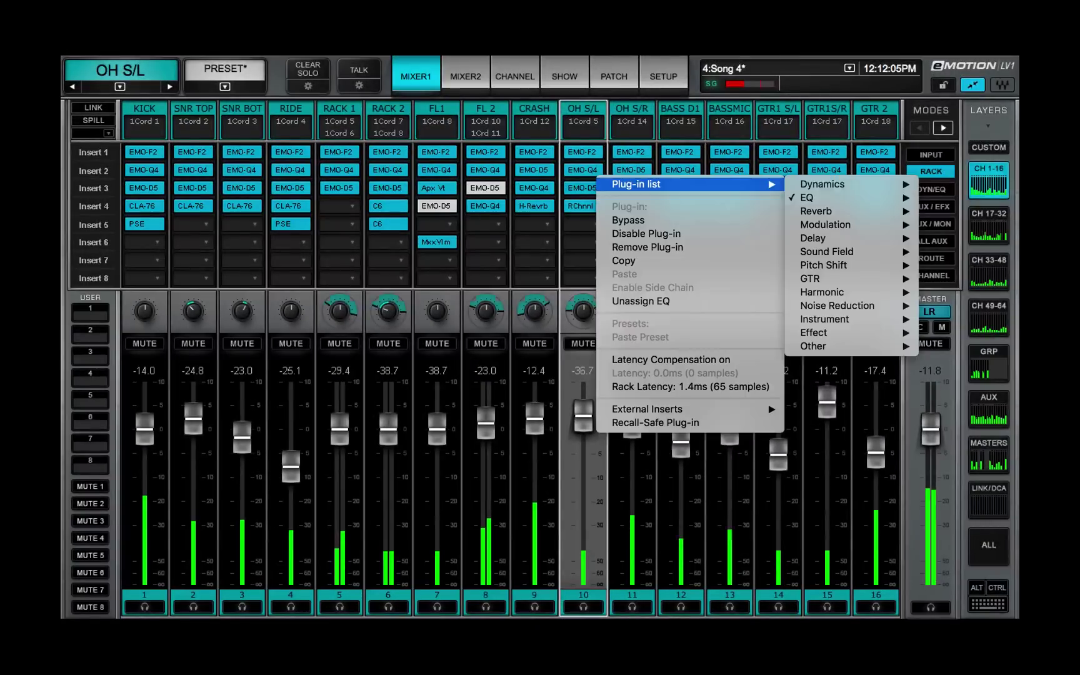
Browse the EQ alternatives for EMO-Q4 in insert 2 of OH S/L and the plug-in choices for its empty insert 5.
{"action": "mouse_move", "coordinate": [851, 197]}
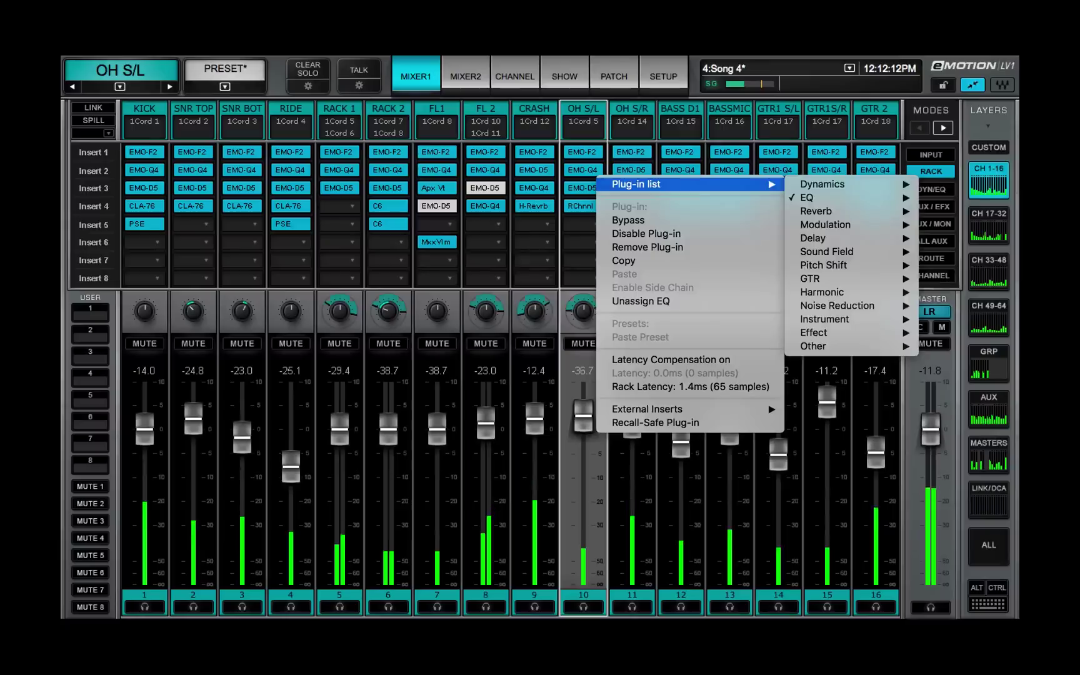
{"action": "key", "text": "Escape"}
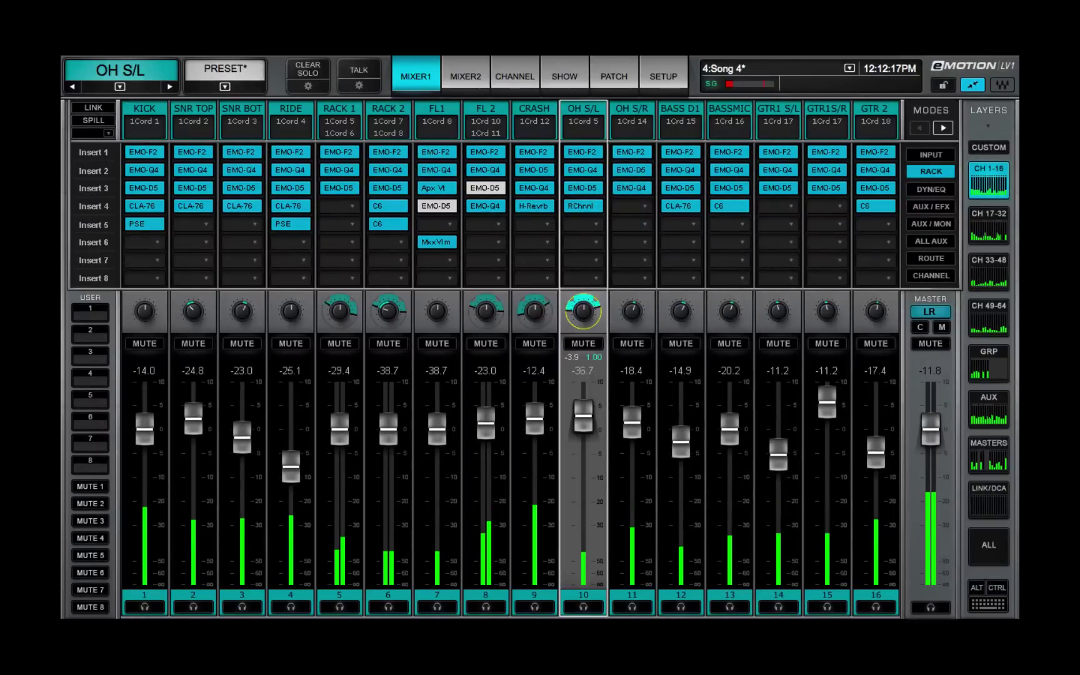
{"action": "left_click", "coordinate": [583, 224]}
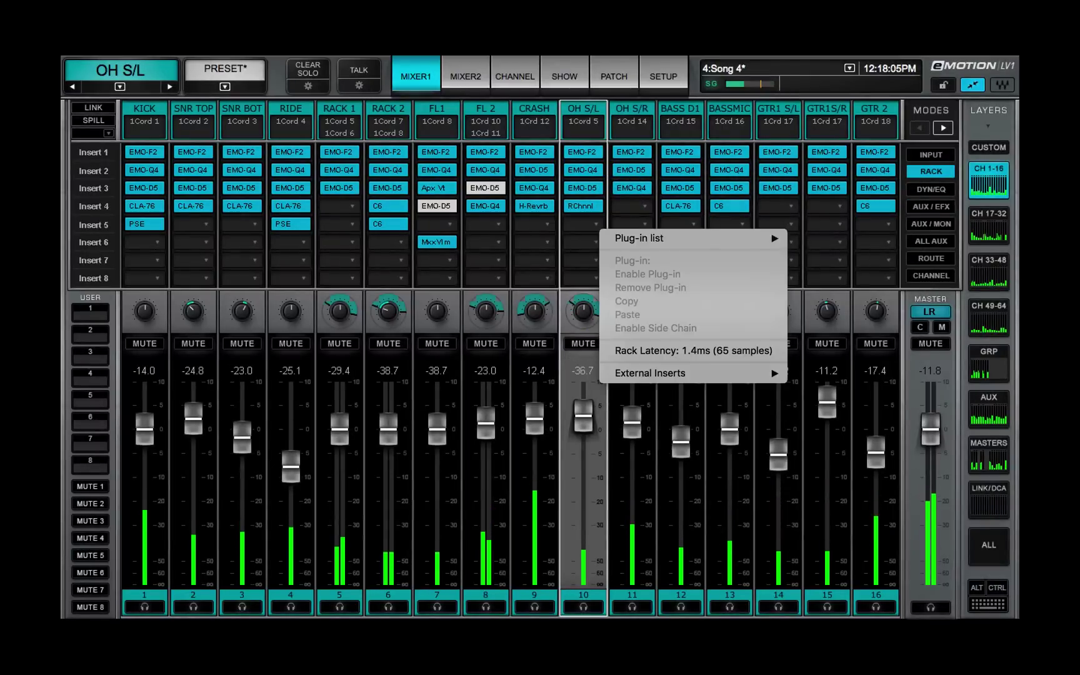
{"action": "mouse_move", "coordinate": [694, 238]}
{"action": "mouse_move", "coordinate": [815, 291]}
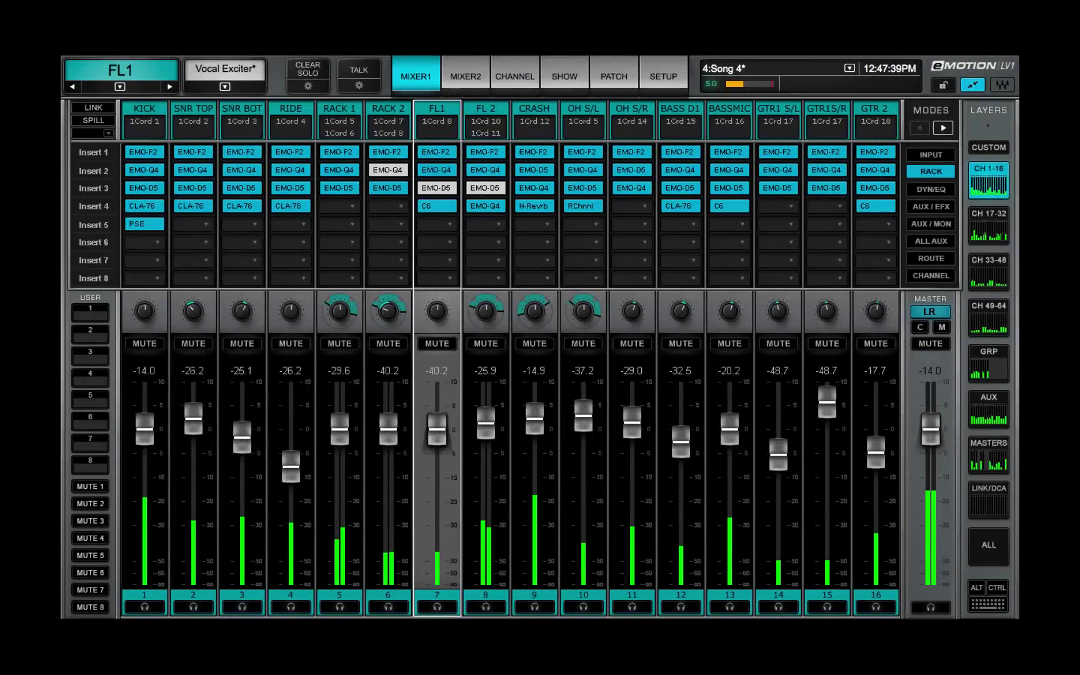
Move C6 from insert 4 of FL1 to insert 4 of the stereo channel RACK 2, and return to the mixer view.
{"action": "left_click_drag", "start_coordinate": [395, 205], "coordinate": [386, 206]}
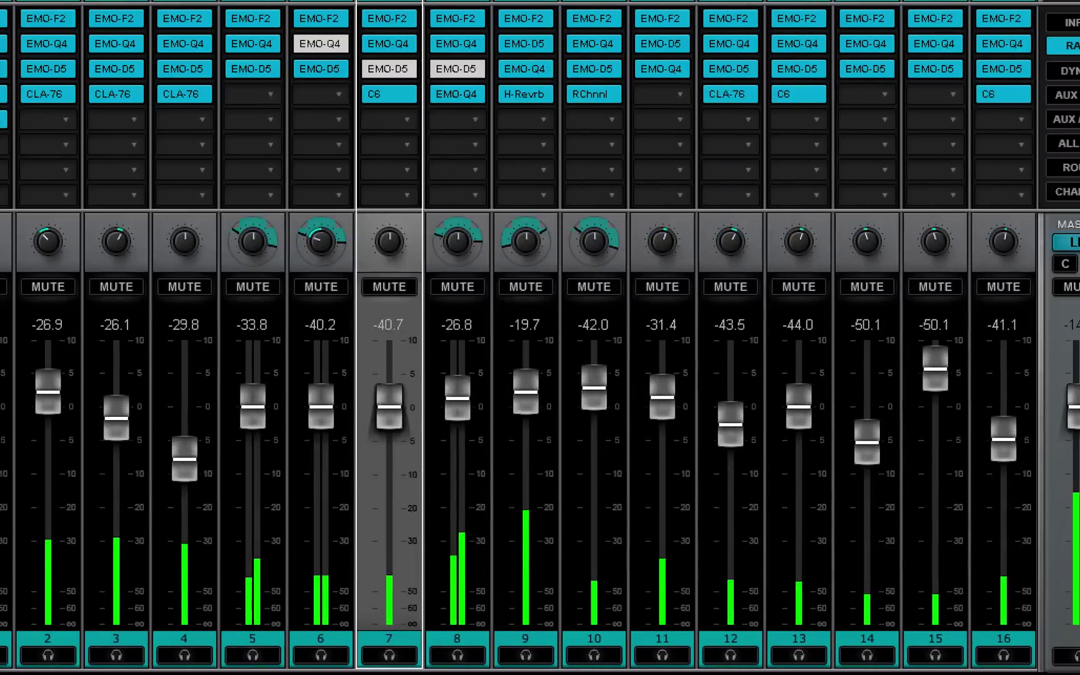
{"action": "left_click_drag", "start_coordinate": [389, 93], "coordinate": [316, 94]}
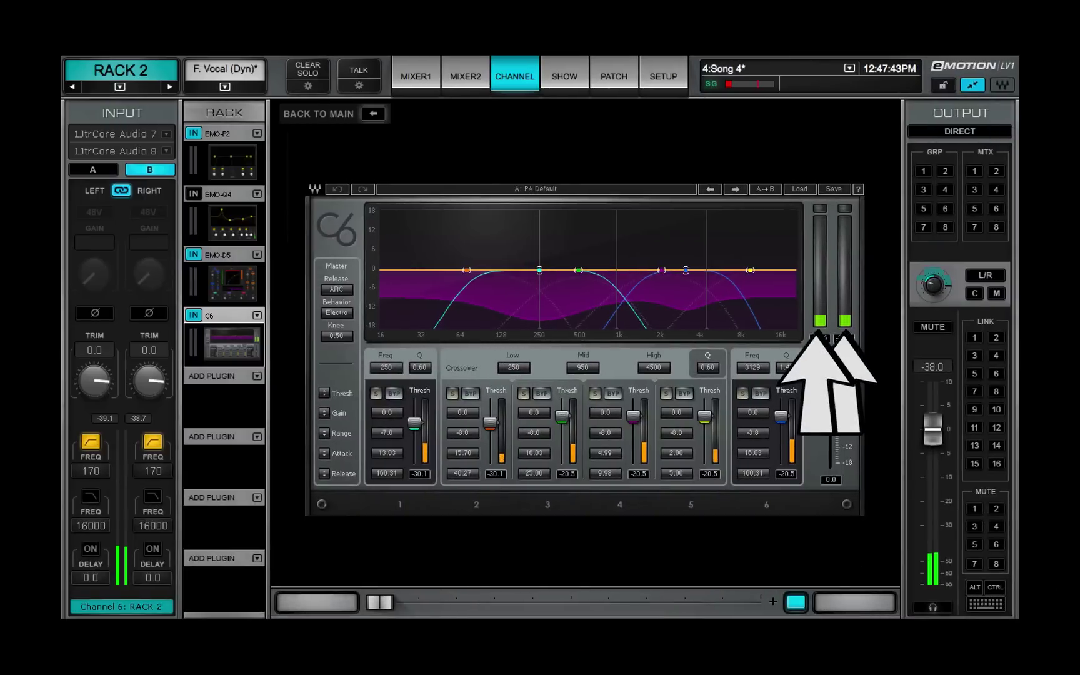
{"action": "left_click", "coordinate": [415, 76]}
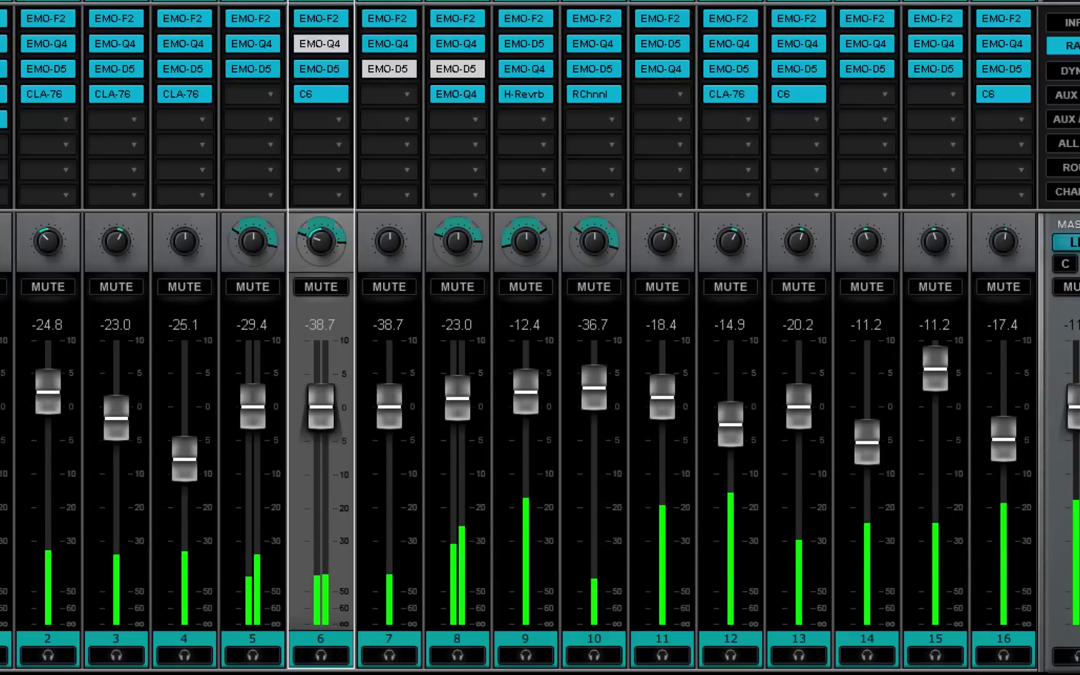
{"action": "left_click_drag", "start_coordinate": [251, 69], "coordinate": [183, 118]}
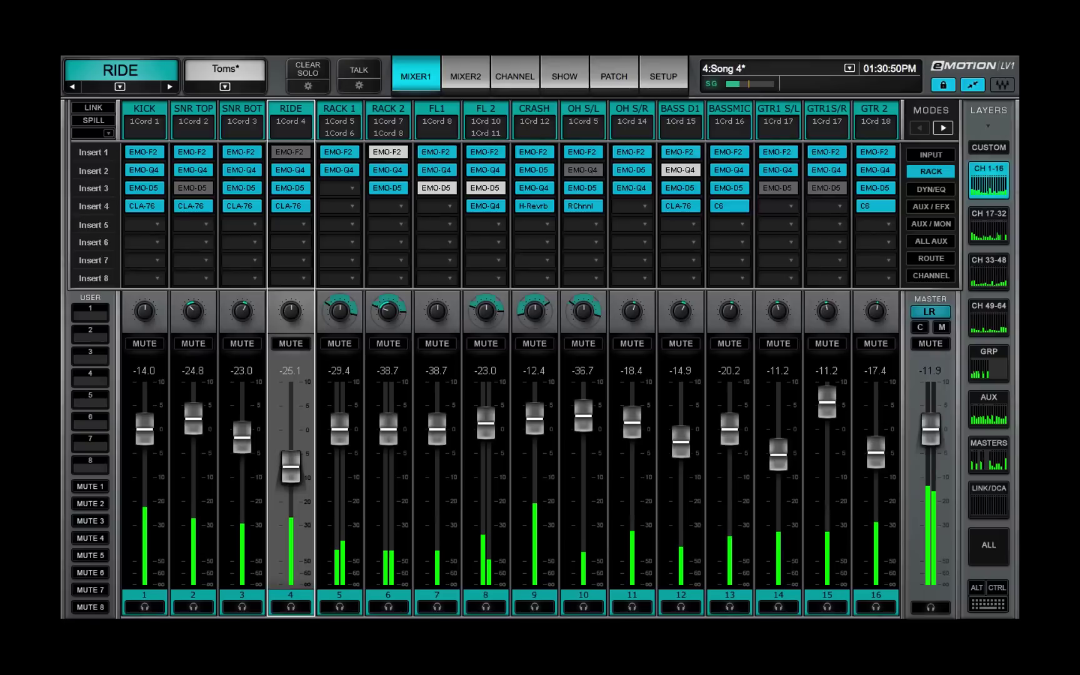
Open the plug-in options for the empty insert 5 of the FL 2 channel.
{"action": "right_click", "coordinate": [498, 220]}
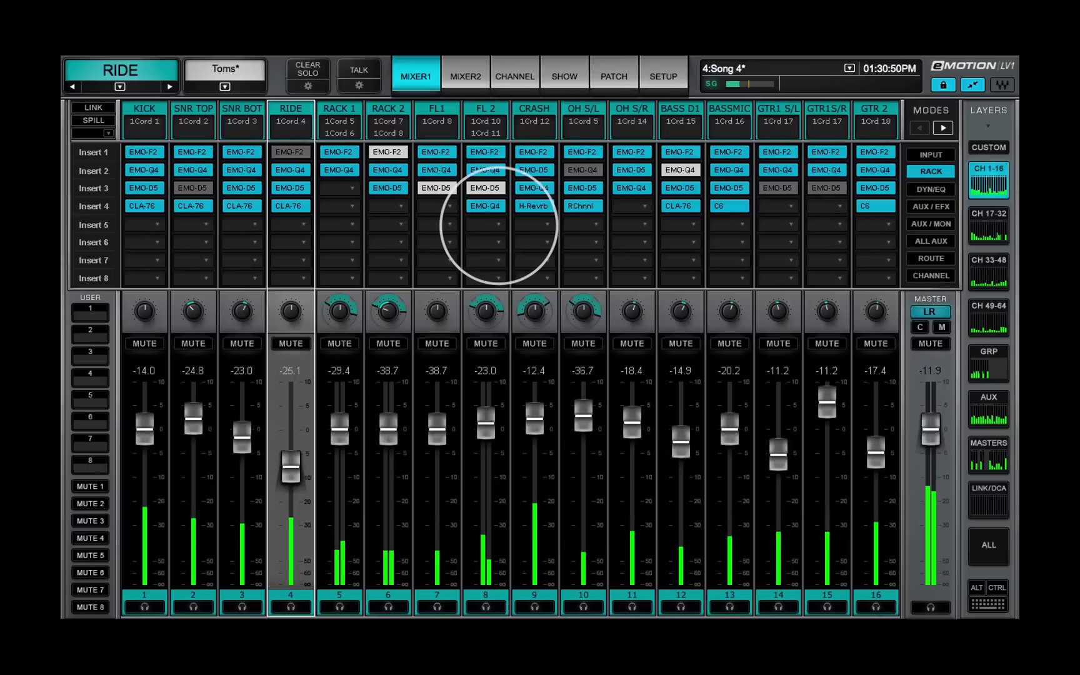